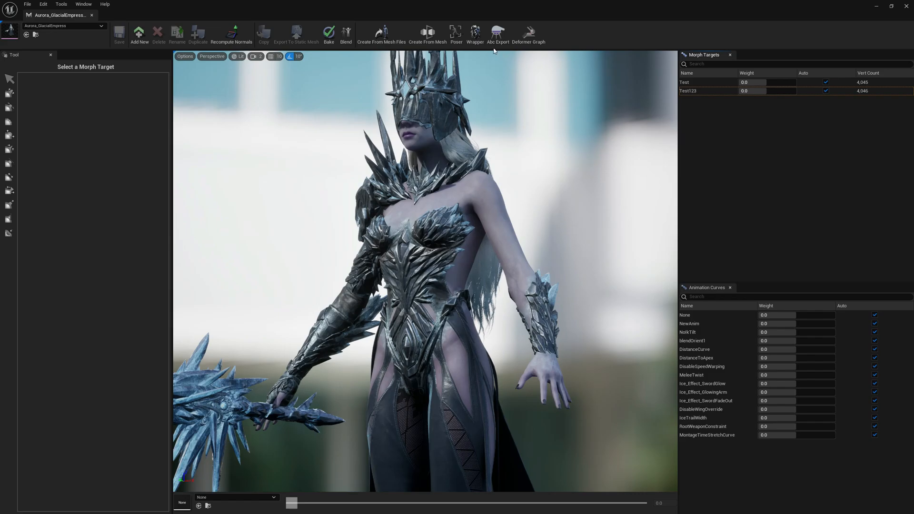
Bring up the Poser for the Empress skeletal mesh.
left_click(456, 36)
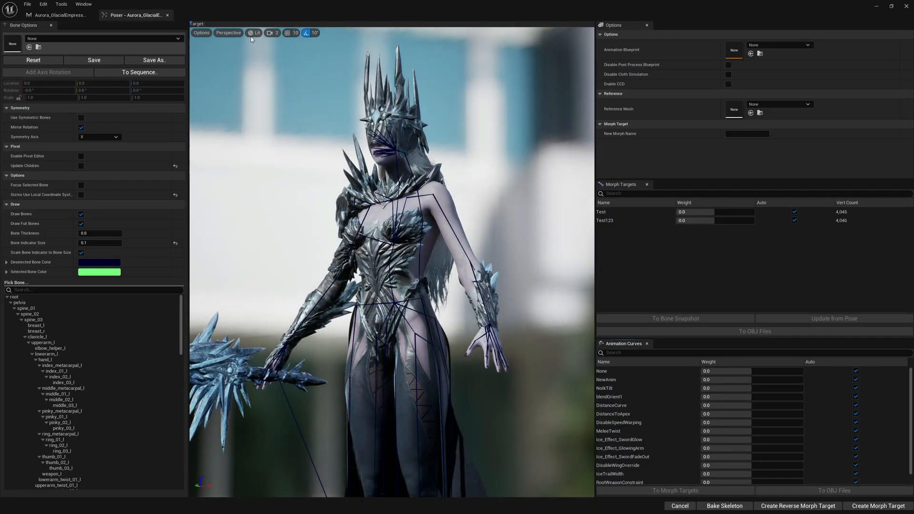
scroll(414, 258, "up", 5)
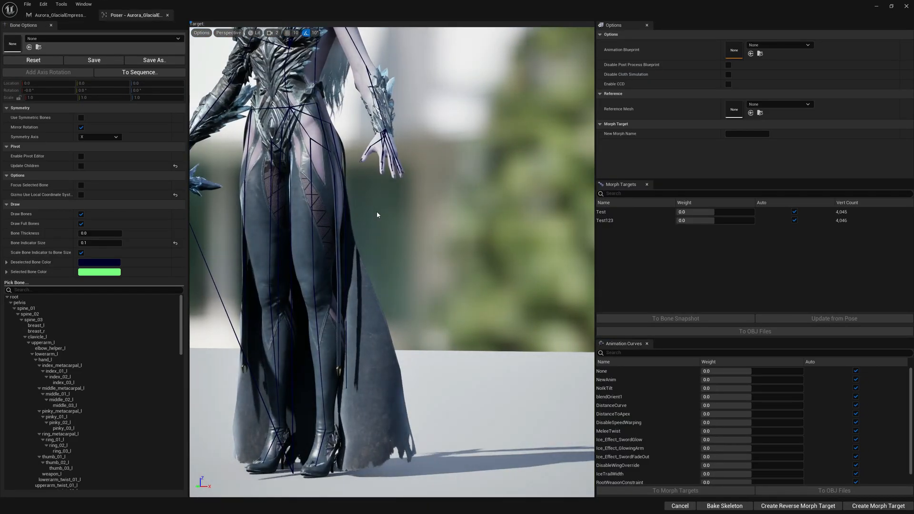
scroll(411, 217, "down", 2)
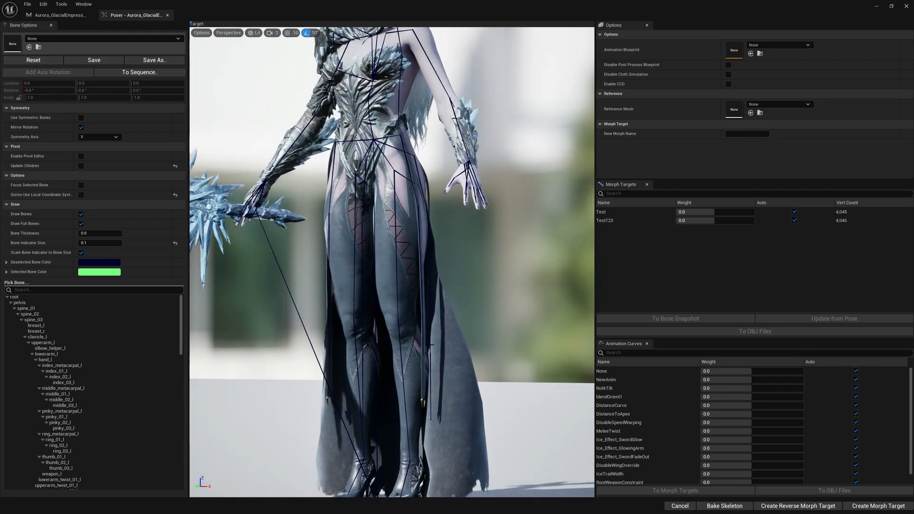
scroll(477, 336, "up", 3)
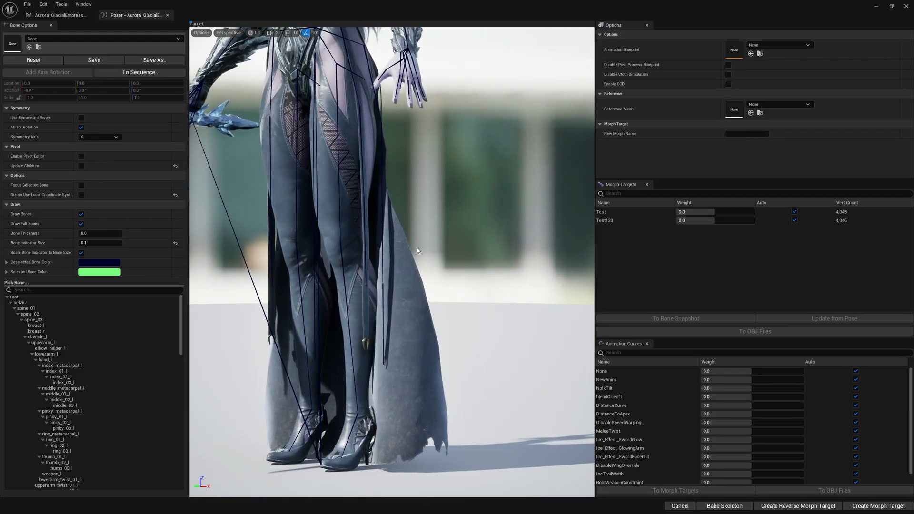
scroll(370, 208, "up", 3)
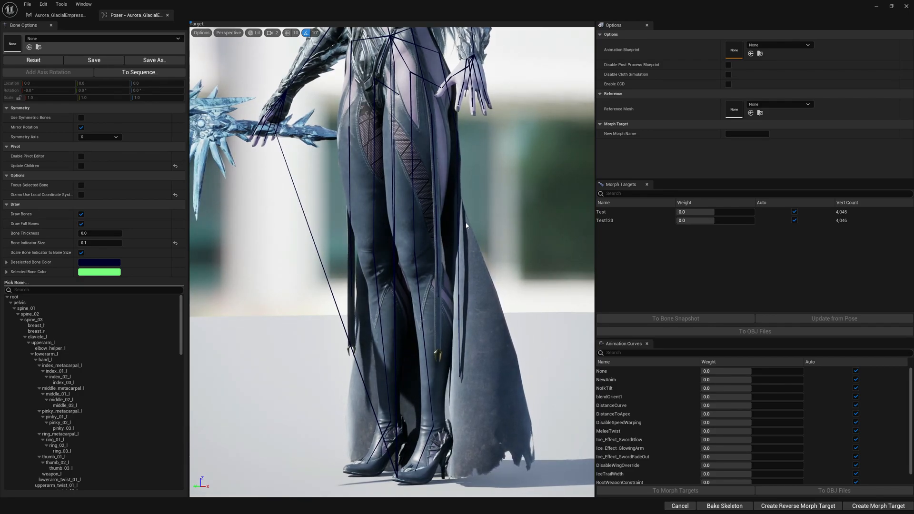
Toggle Disable Cloth Simulation off and on, leaving the skirt unsimulated with the legs in view.
left_click(729, 75)
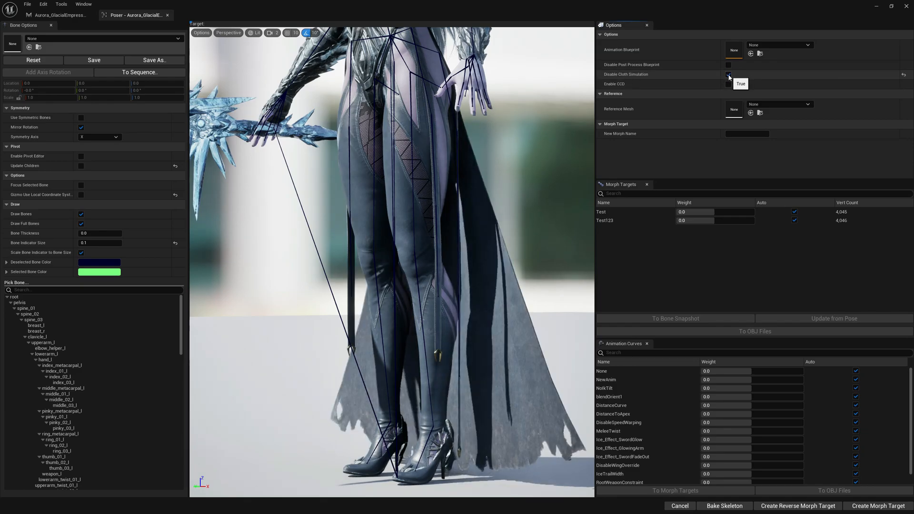
left_click(729, 76)
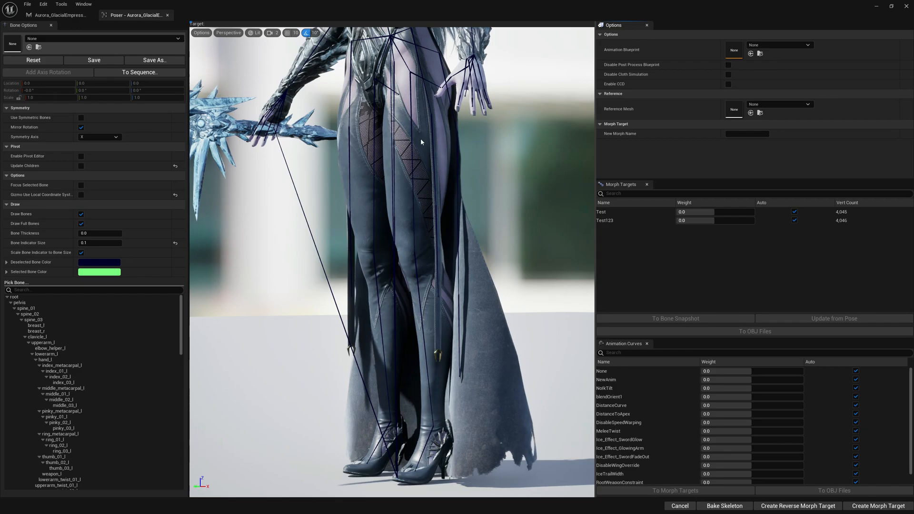
middle_click_drag(421, 138, 420, 286)
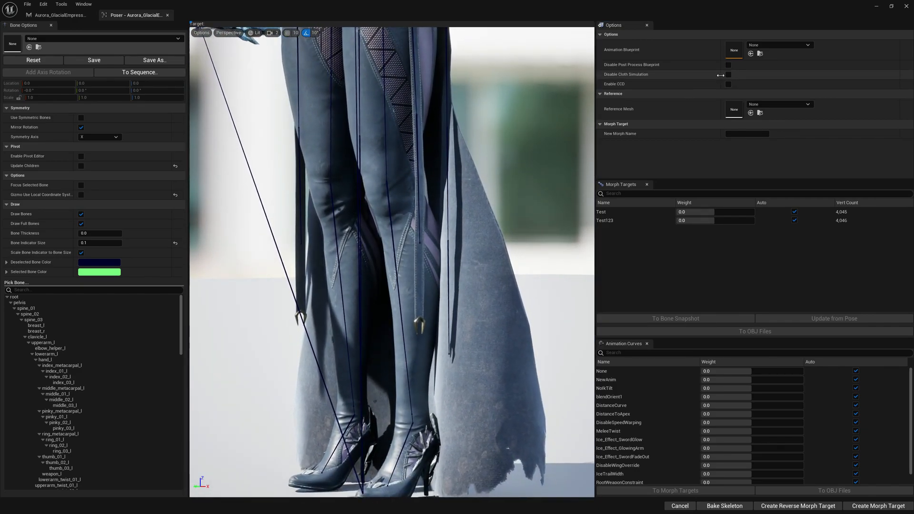
left_click(729, 75)
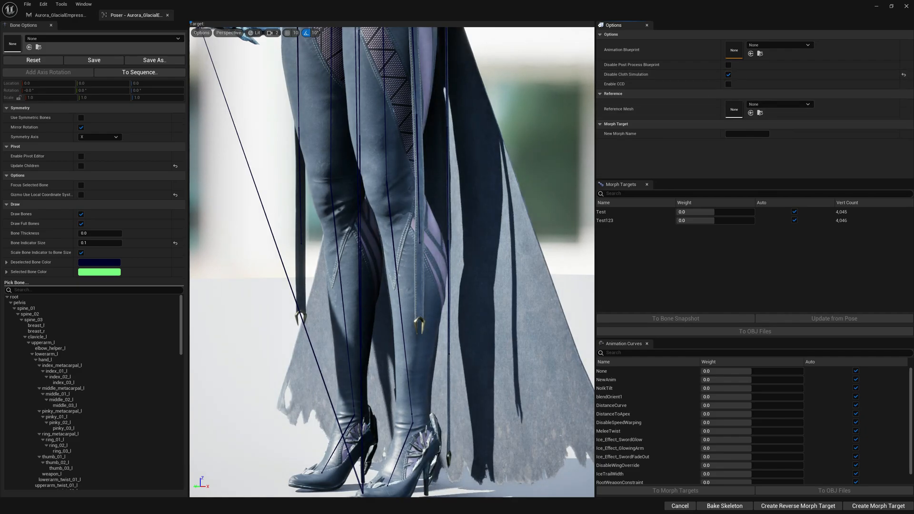
Rotate the calf_l bone so the left lower leg swings outward at the knee.
left_click(369, 192)
left_click_drag(412, 188, 429, 223)
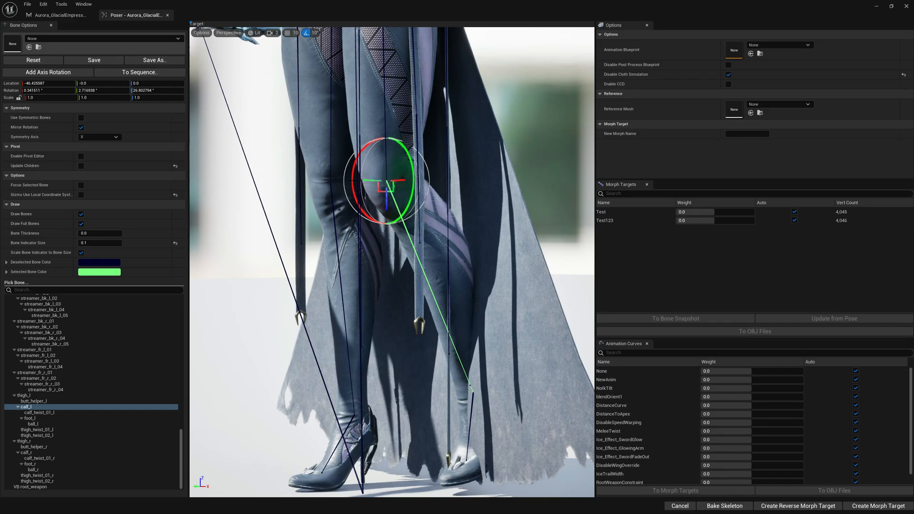
Make the bent pose the base via Tools > Set Current Pose as Base, then re-enable cloth simulation.
left_click(62, 4)
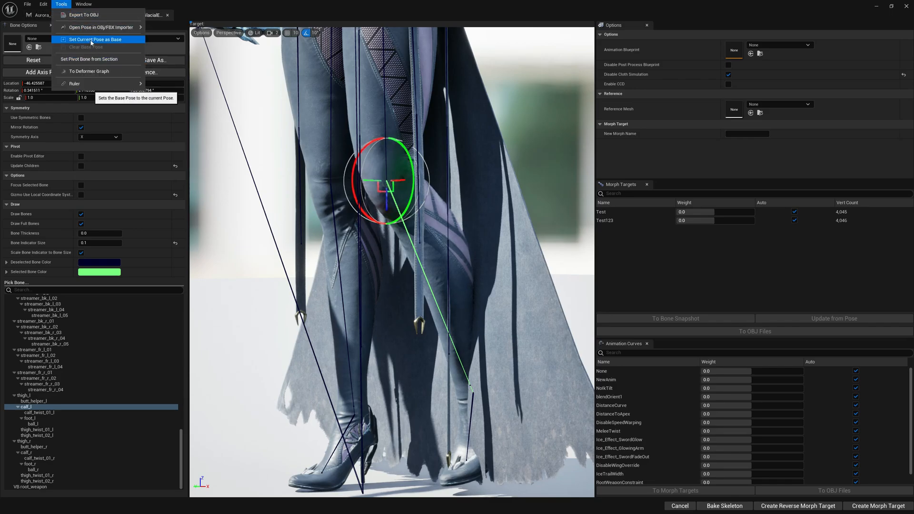
left_click(91, 40)
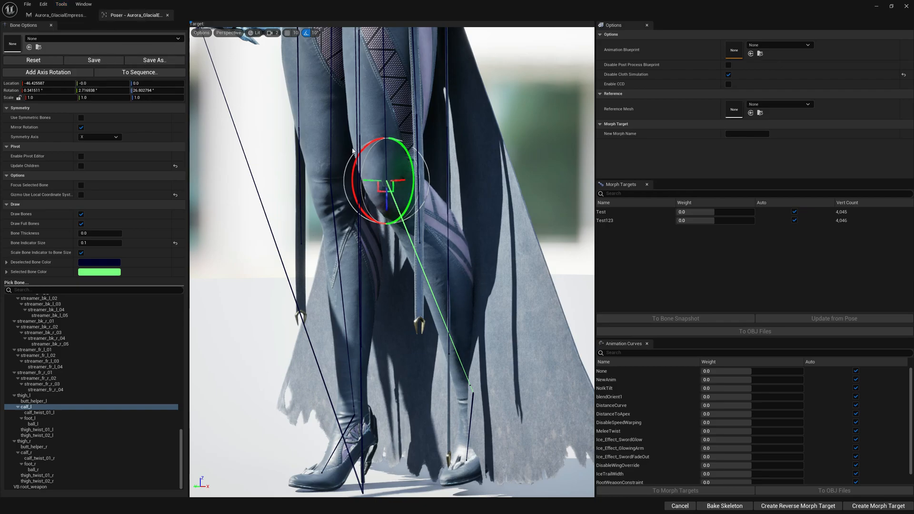
left_click_drag(363, 151, 370, 148)
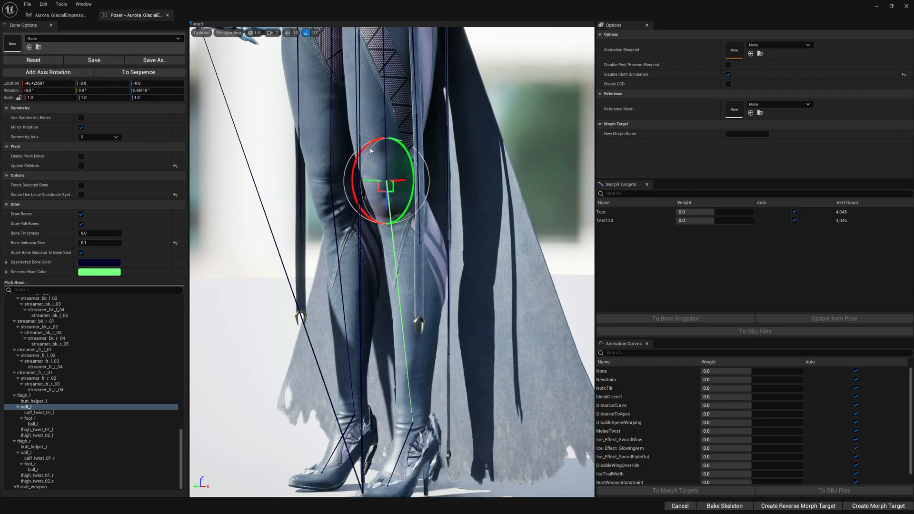
left_click(728, 75)
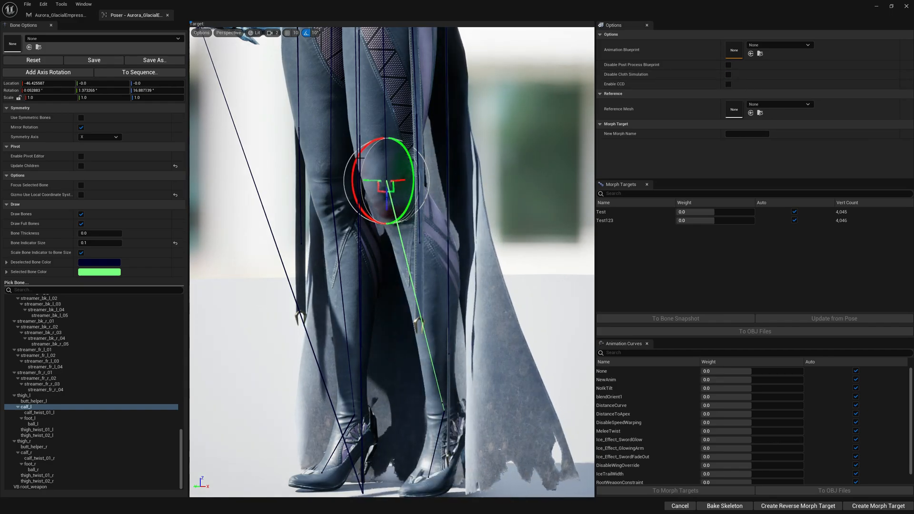
Swing the left calf outward again so the simulated cape reacts to the leg.
left_click_drag(365, 153, 364, 157)
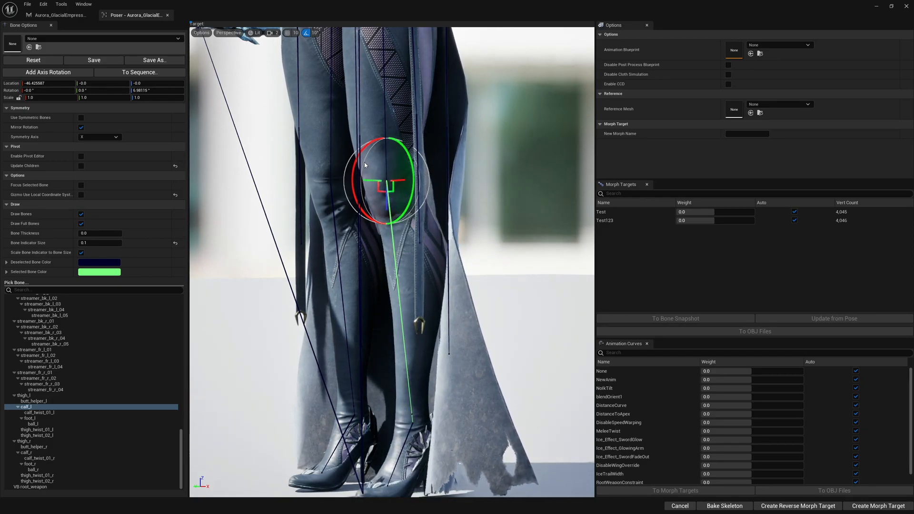
key("ctrl+y")
left_click_drag(365, 170, 457, 245)
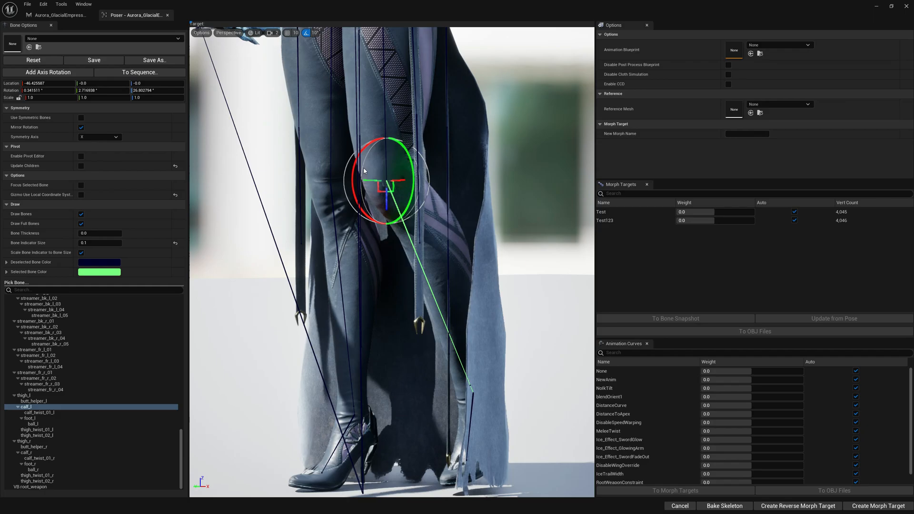
right_click_drag(394, 258, 322, 250)
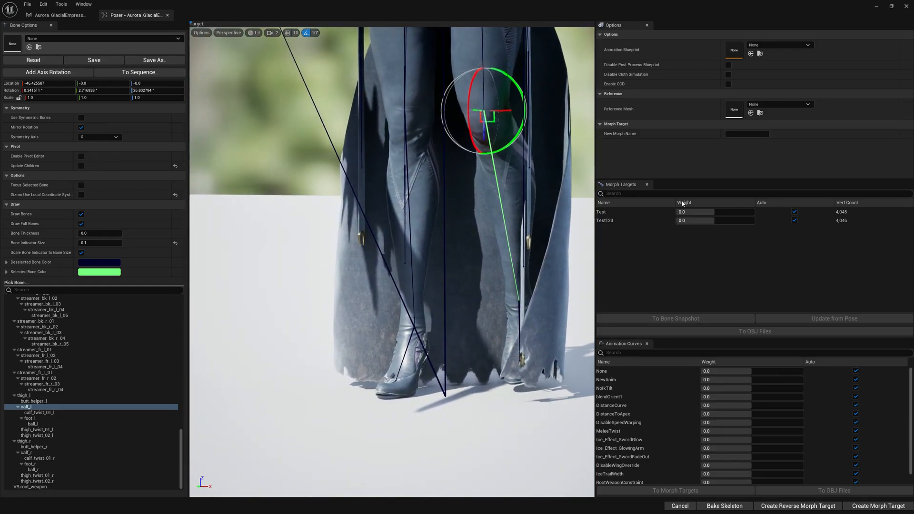
Create the ClothTest morph target from the posed cloth and return to the mesh editor.
left_click(743, 133)
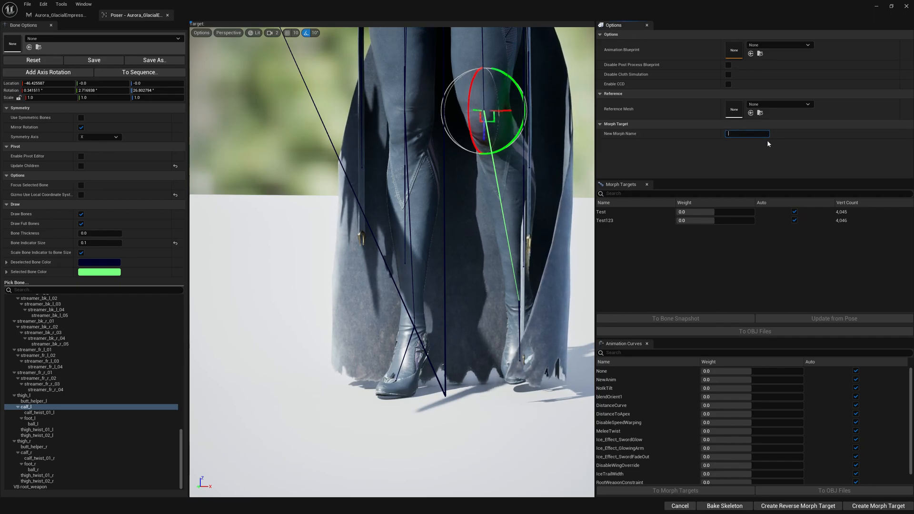
type("ClothTest")
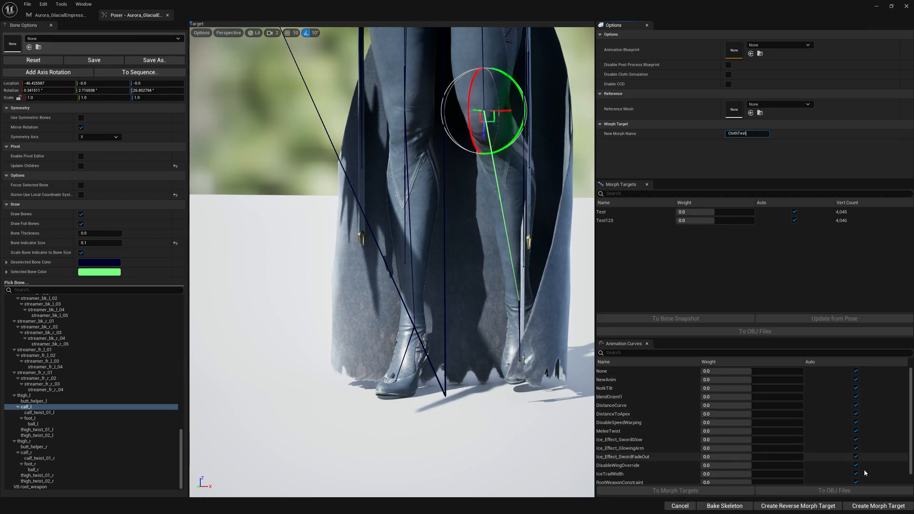
left_click(880, 508)
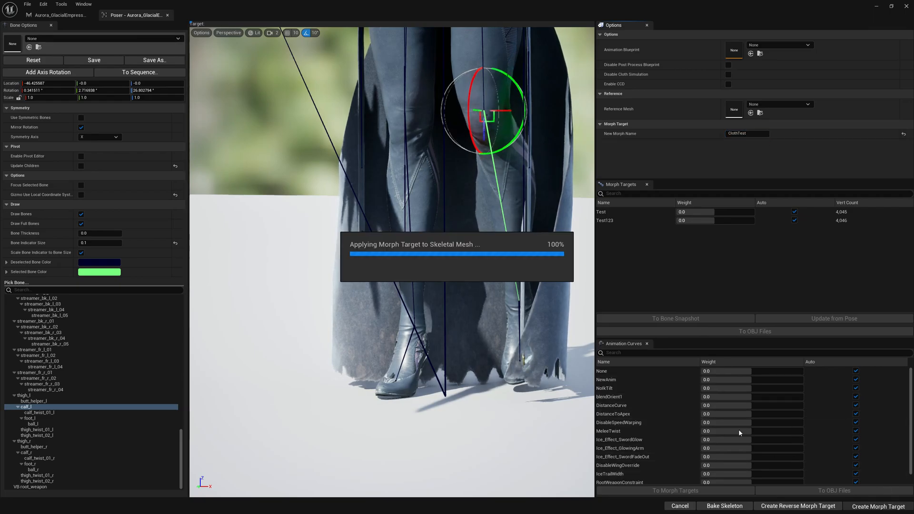
left_click(512, 270)
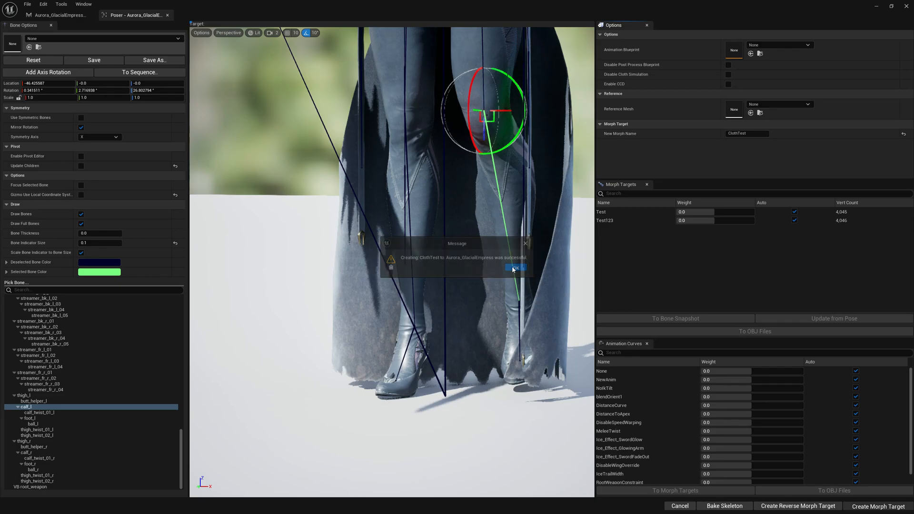
left_click(72, 16)
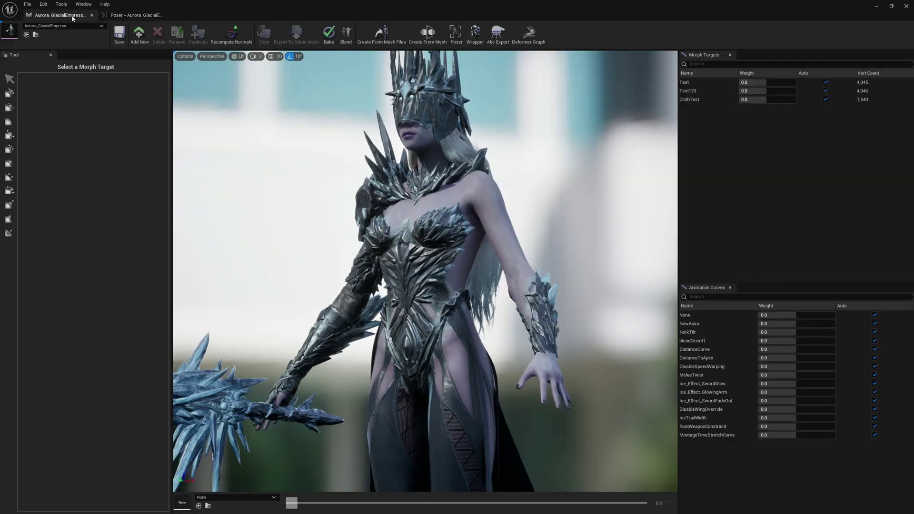
Preview the ClothTest morph target on the Empress's legs and cape.
left_click(689, 100)
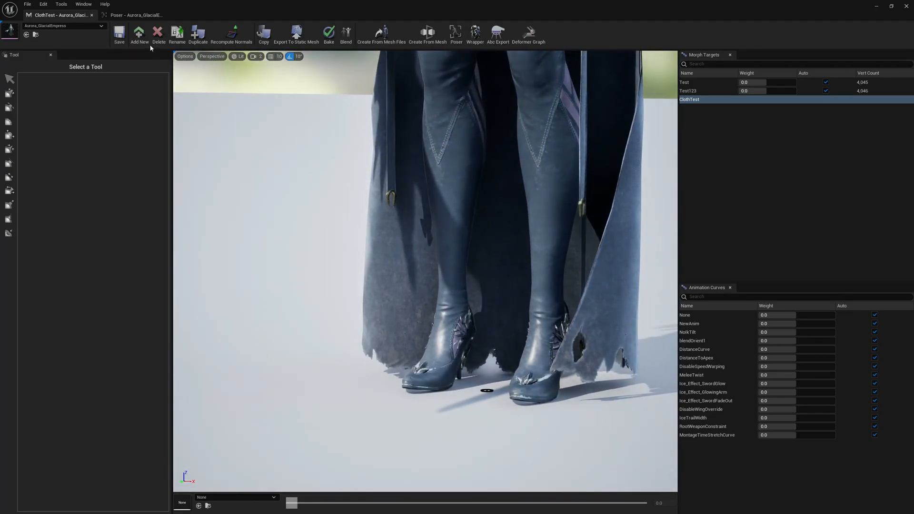
Clear the base pose via Tools > Clear Base Pose in the Poser.
left_click(139, 15)
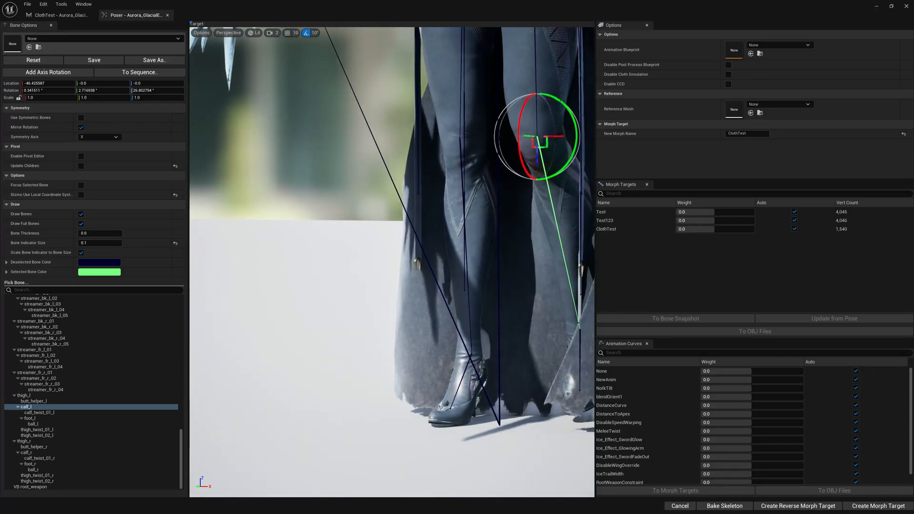
left_click(62, 4)
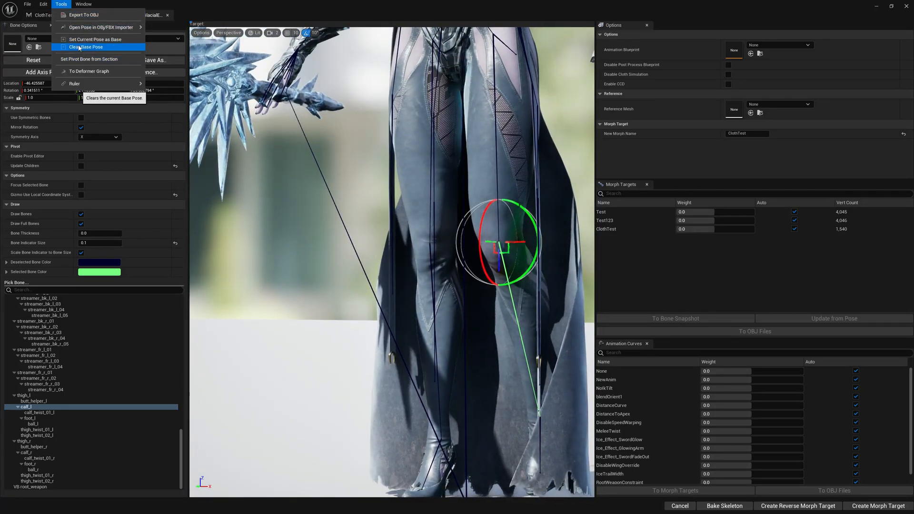
left_click(87, 47)
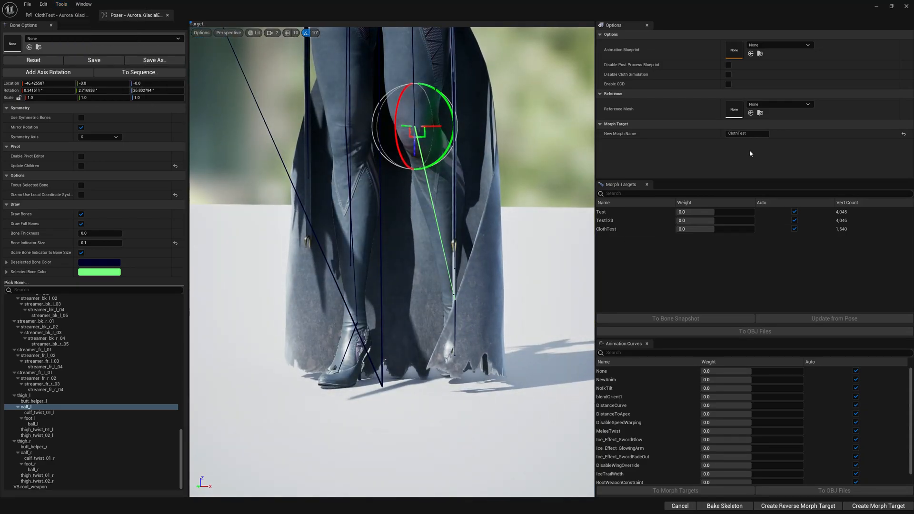
Create a second morph target named ClothTest1 and return to the mesh editor.
left_click(747, 134)
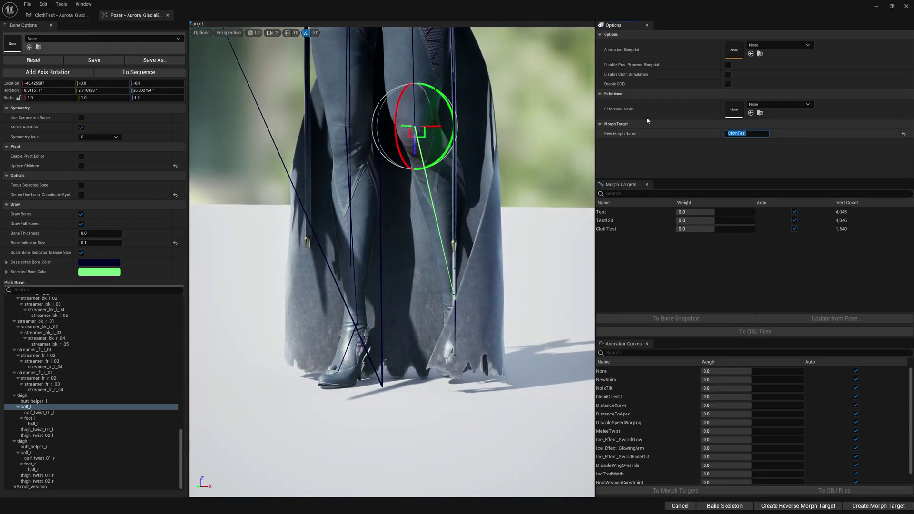
left_click(62, 4)
left_click(747, 134)
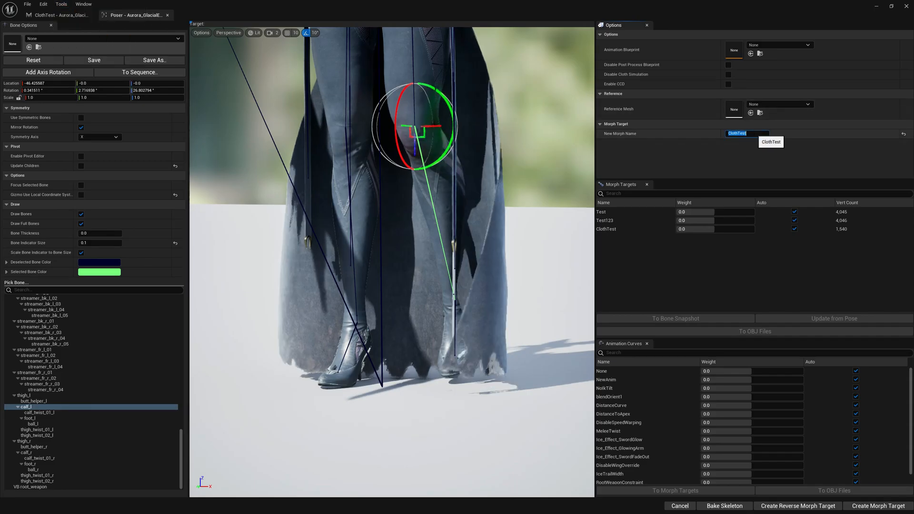
type("1")
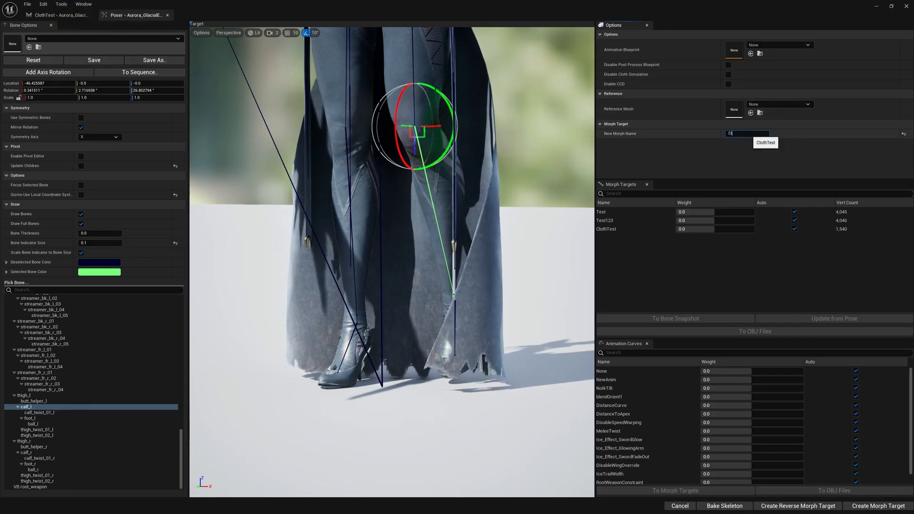
type("ClothTest1")
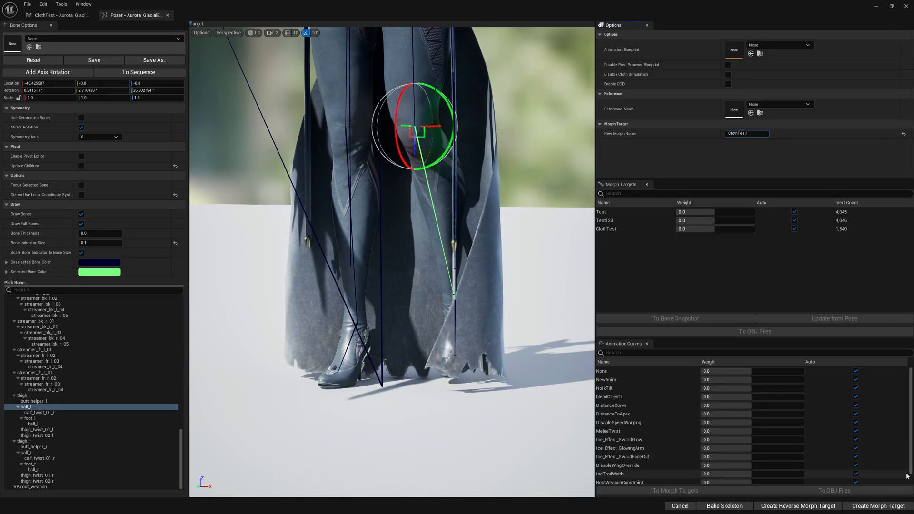
left_click(879, 507)
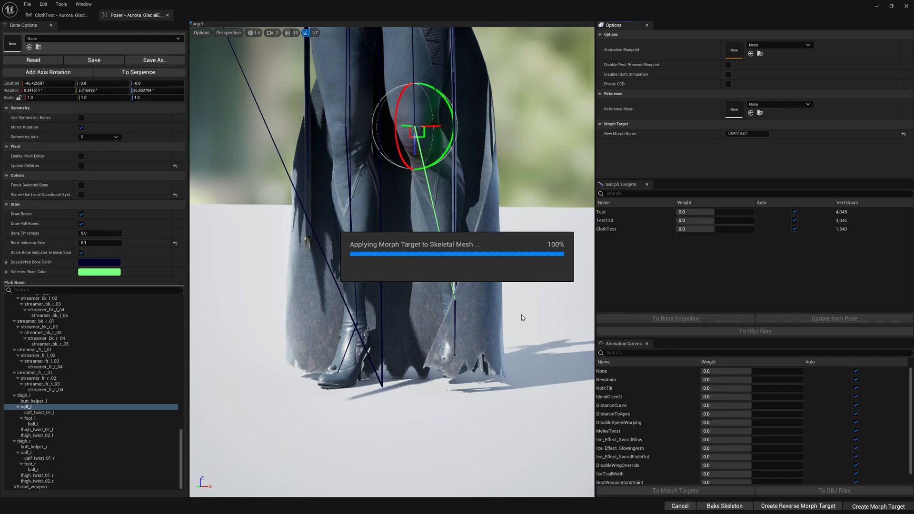
left_click(518, 270)
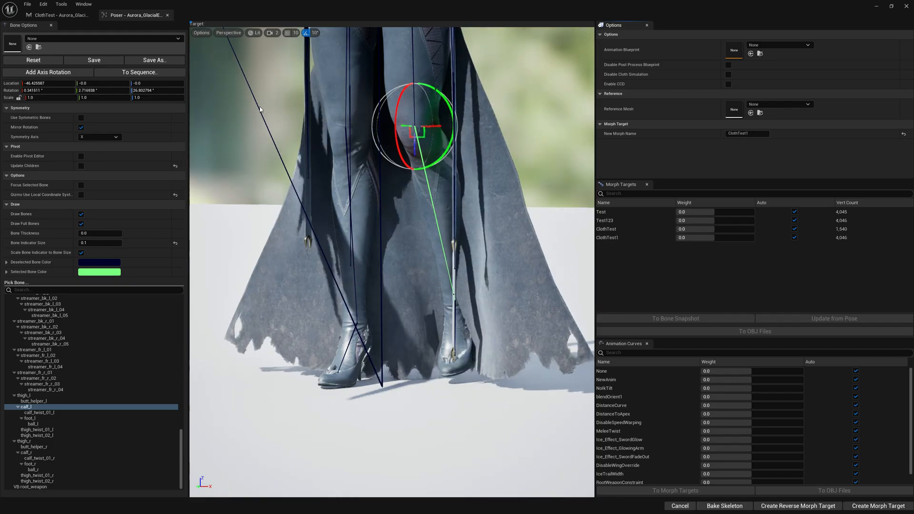
left_click(69, 16)
Preview ClothTest1 then ClothTest on the cape hem, then return to the Poser.
left_click(723, 107)
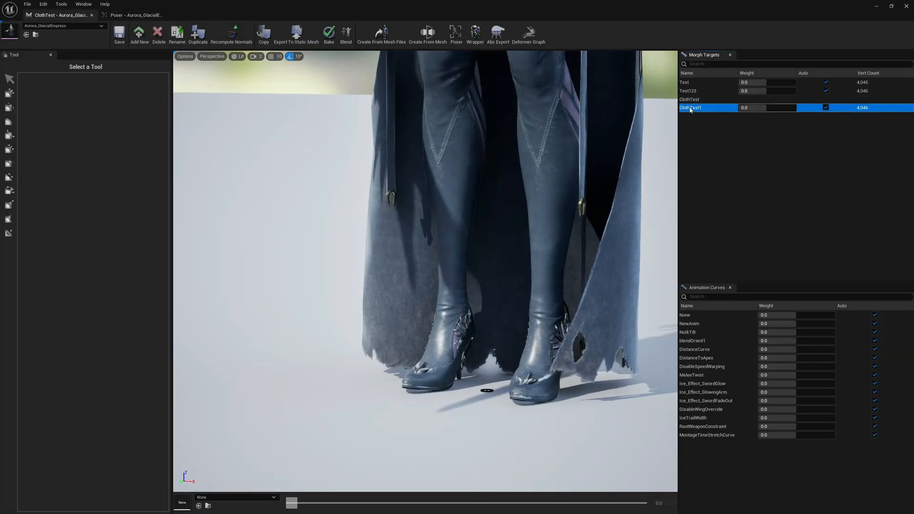
mouse_move(425, 272)
left_mouse_down()
mouse_move(486, 276)
mouse_move(507, 293)
mouse_move(471, 283)
mouse_move(499, 264)
left_mouse_up()
left_click(691, 99)
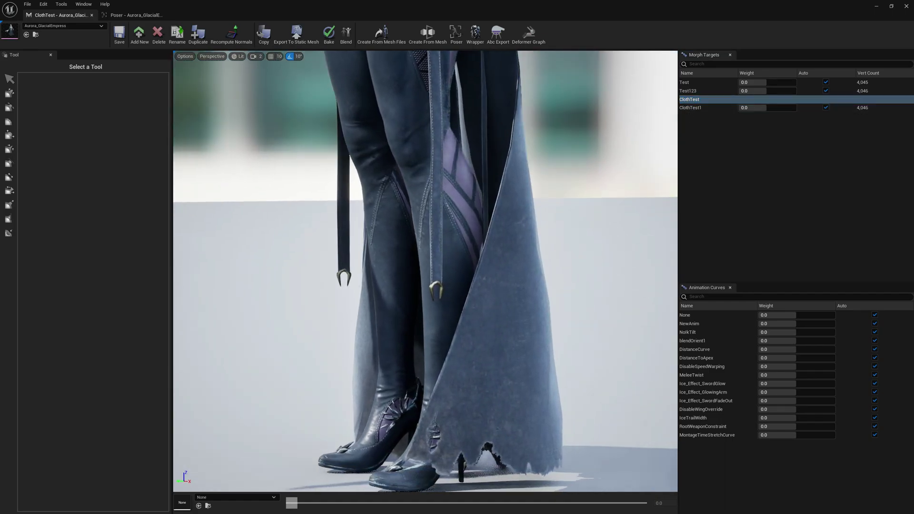
left_click_drag(385, 186, 409, 155)
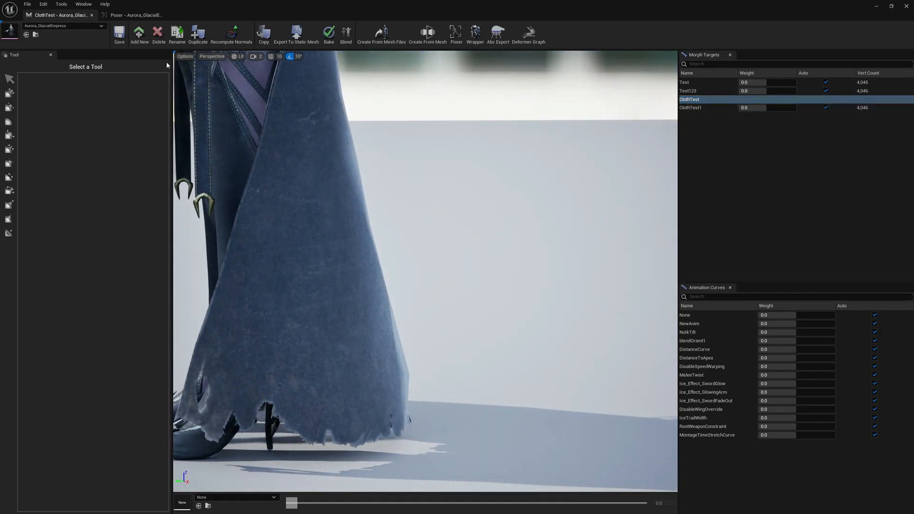
left_click(135, 15)
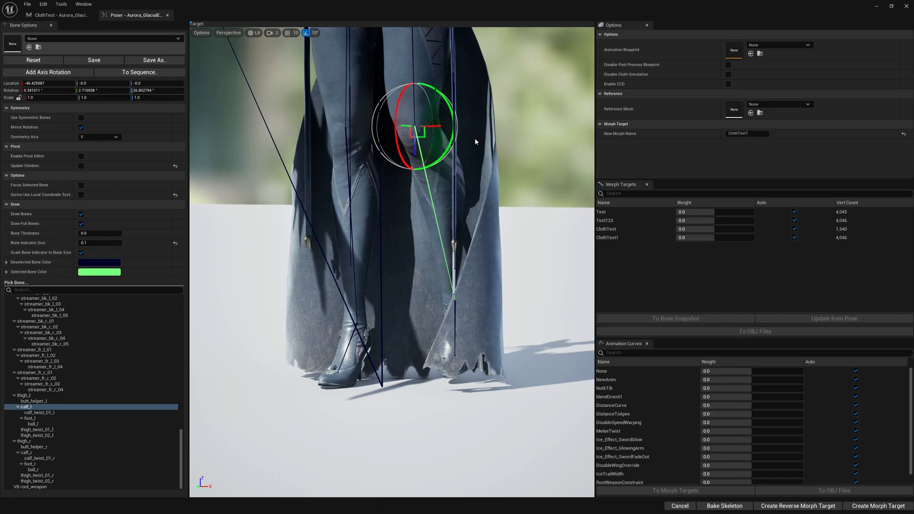
right_click_drag(472, 138, 467, 132)
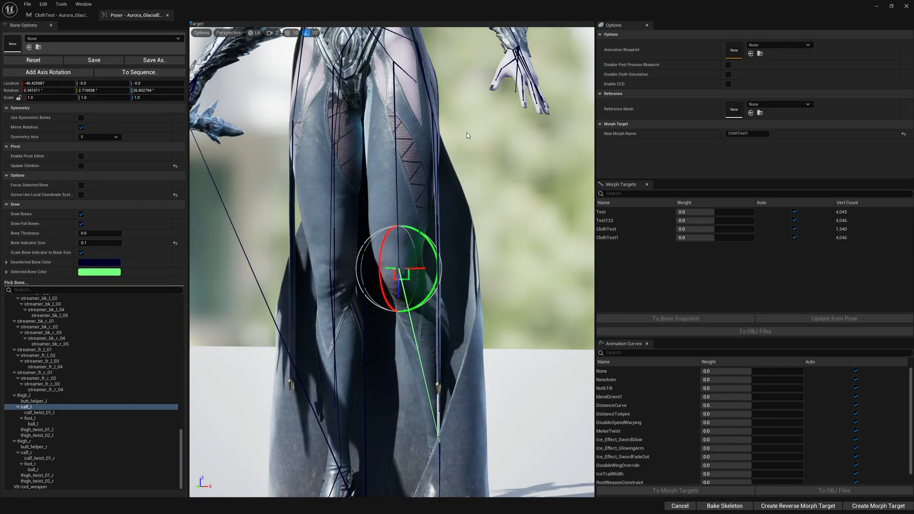